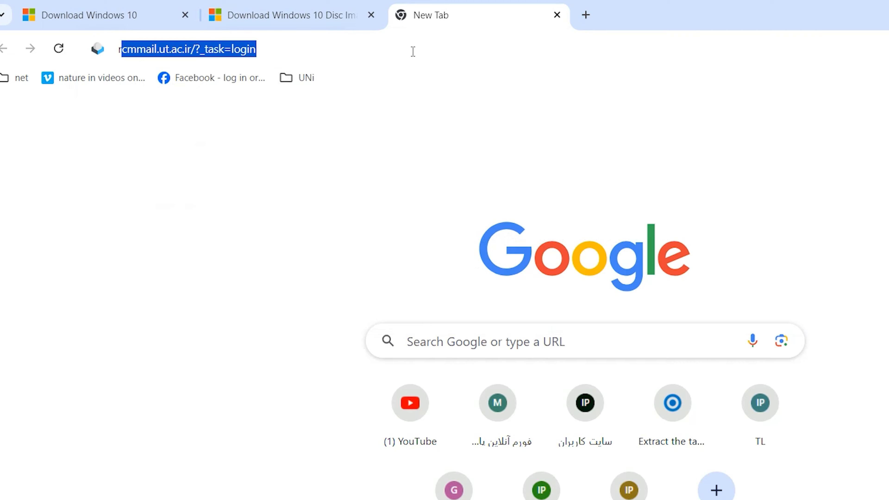
Search the web for rufus and open the official Rufus website from the results
type("rufus")
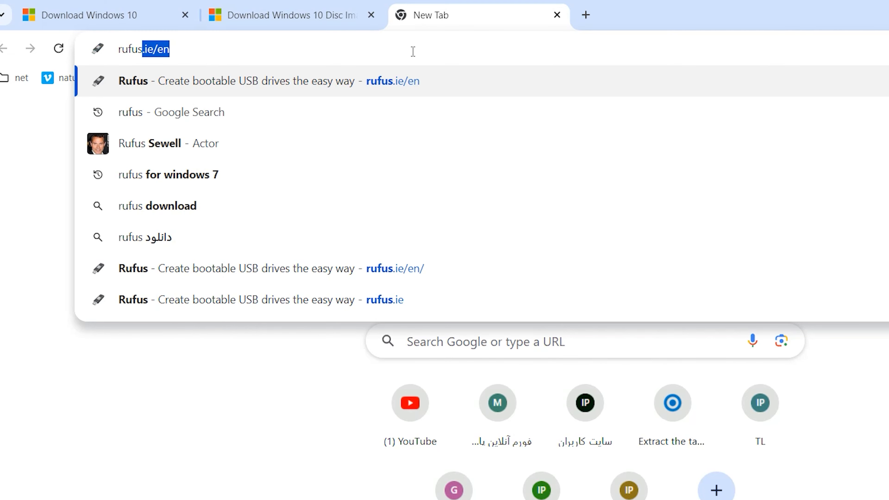
key("Delete")
key("Return")
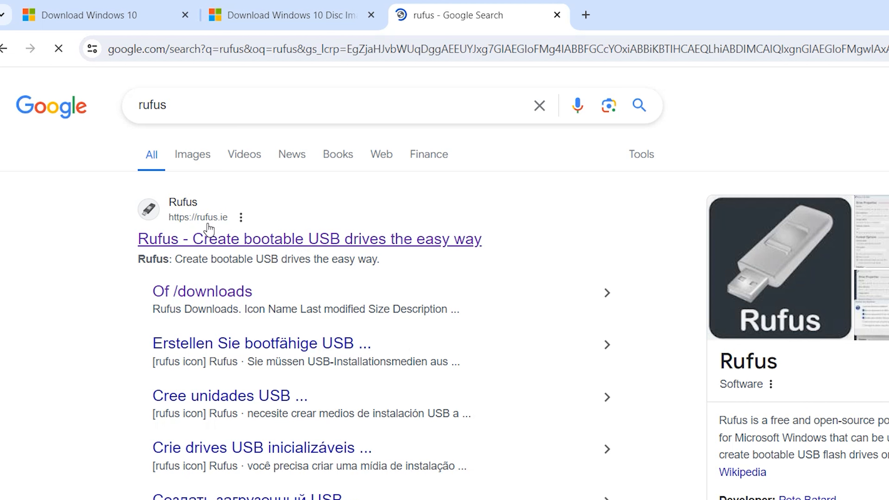
left_click(250, 241)
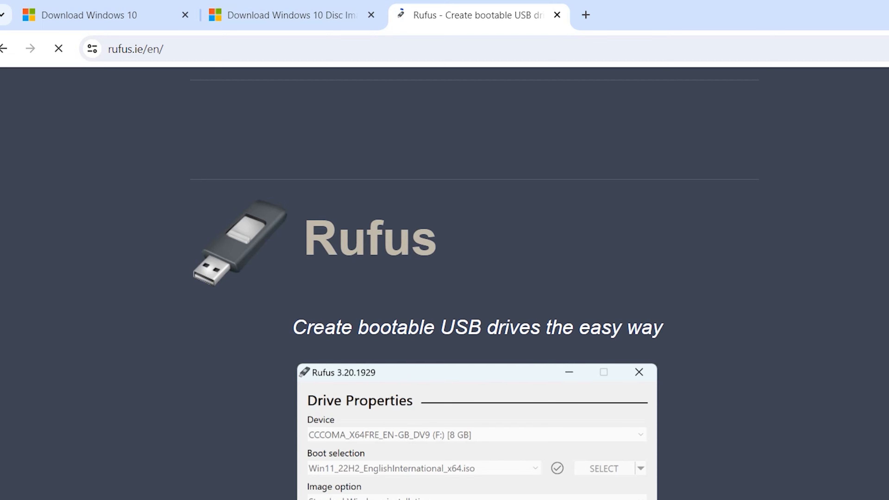
Dismiss the consent dialog and download rufus-4.5.exe, the standard Windows x64 release, from the latest releases
scroll(450, 368, "down", 4)
scroll(476, 355, "down", 4)
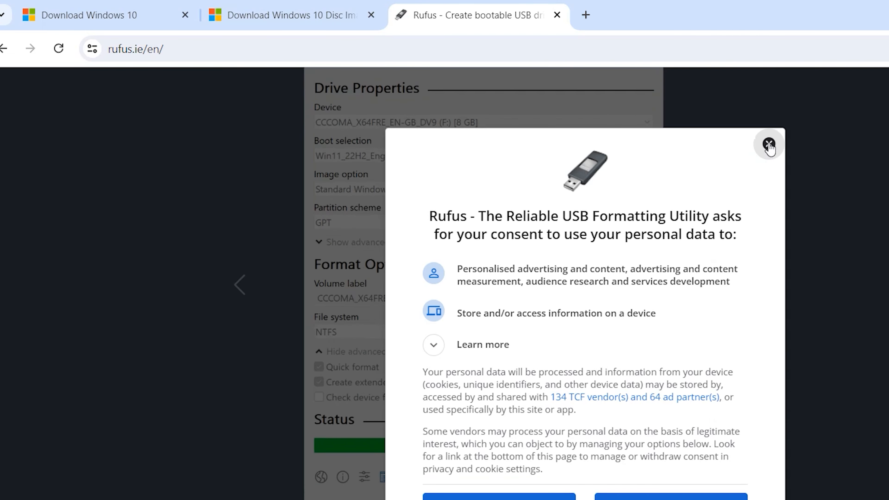
left_click(768, 145)
scroll(481, 262, "down", 8)
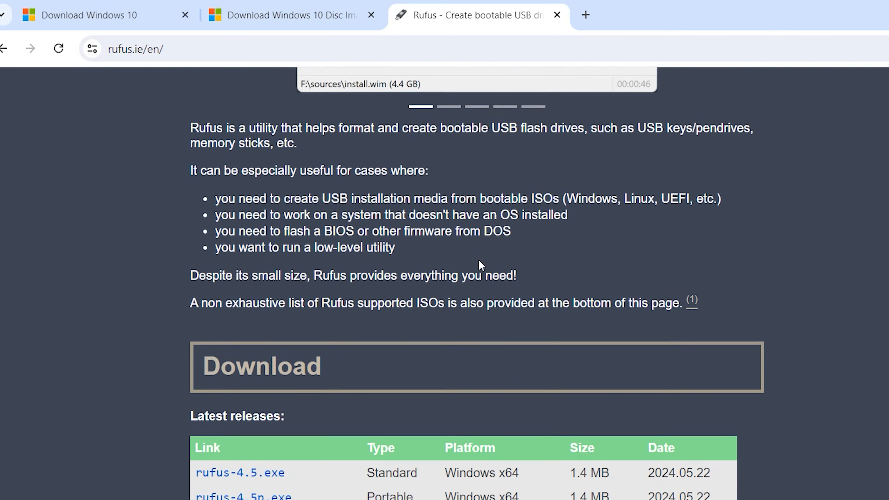
scroll(481, 266, "down", 3)
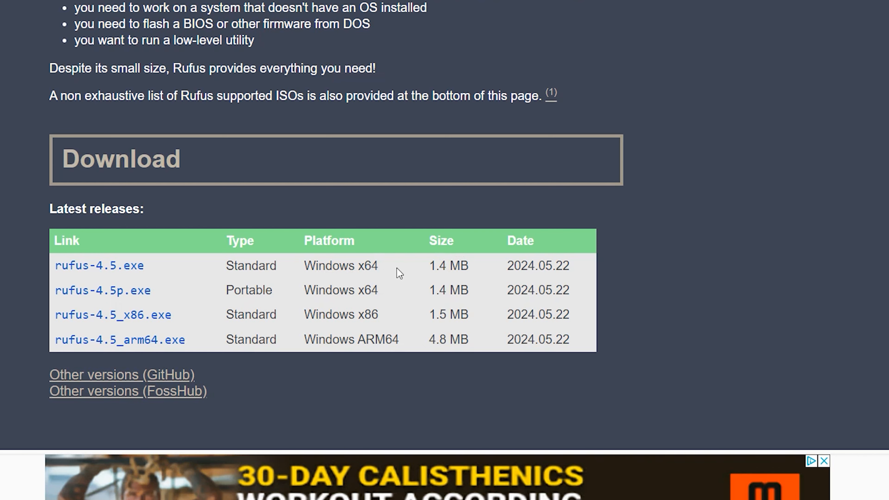
left_click(125, 273)
Find rufus-4.5 (2).exe in the Downloads folder and launch it
left_click(802, 62)
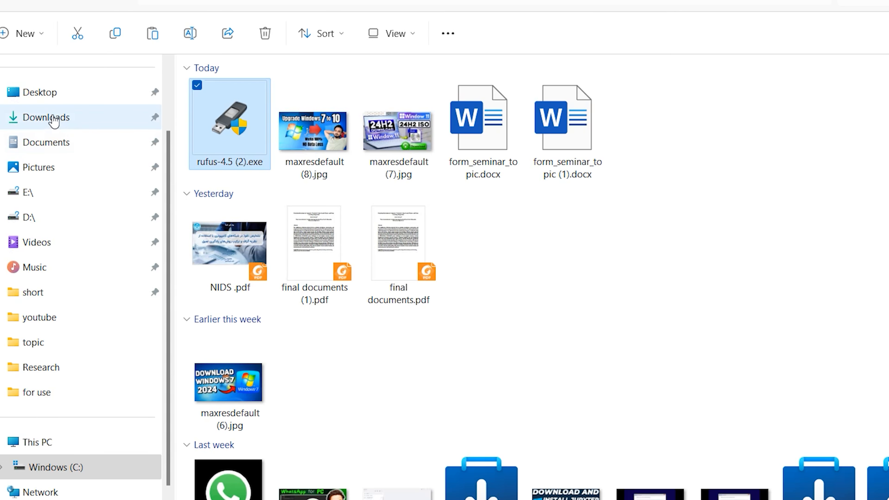
left_click(40, 117)
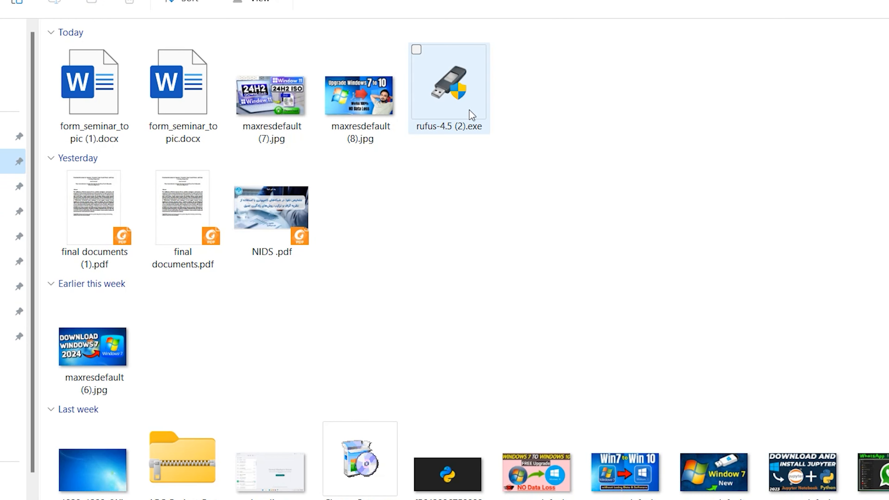
double_click(469, 110)
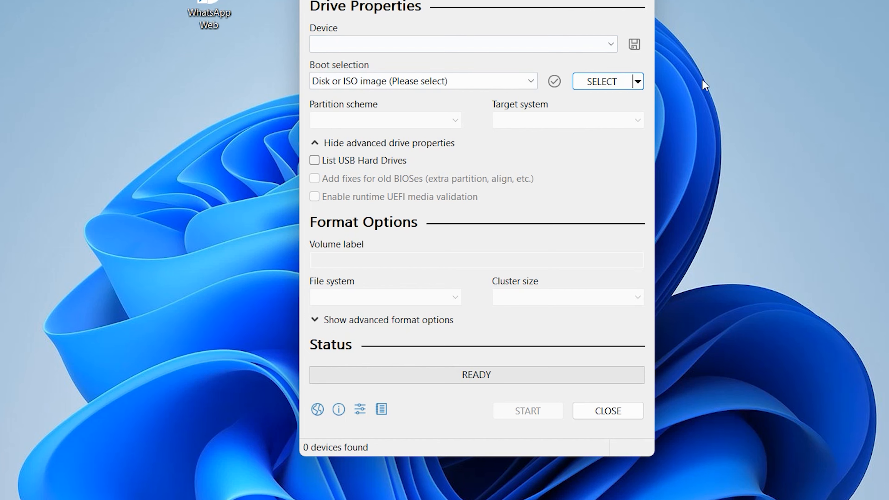
Switch the boot image source from SELECT to DOWNLOAD and start the ISO image download
left_click(639, 84)
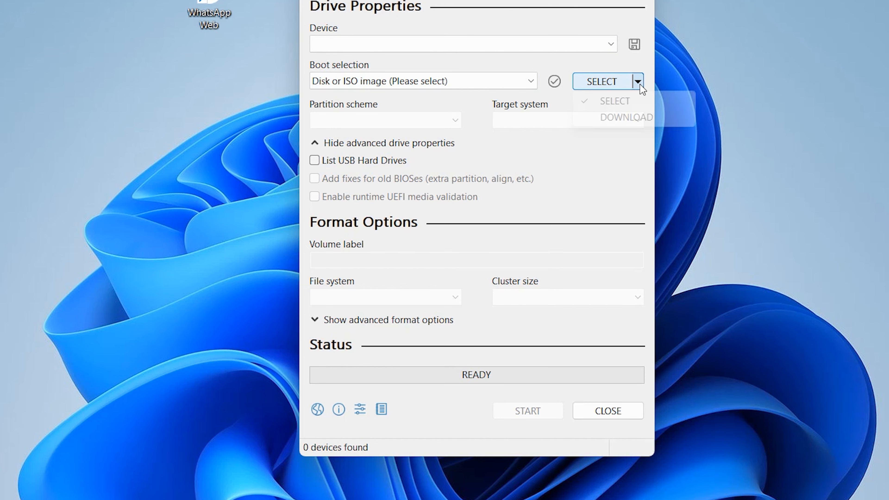
left_click(624, 119)
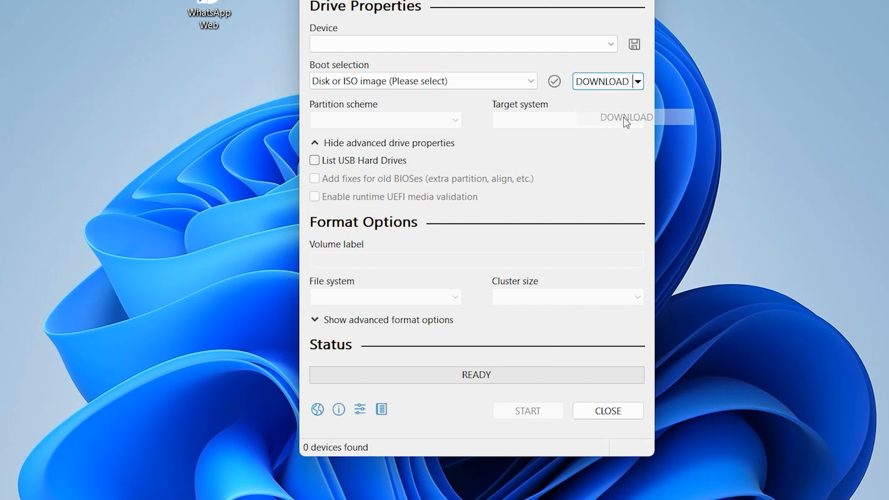
left_click(607, 86)
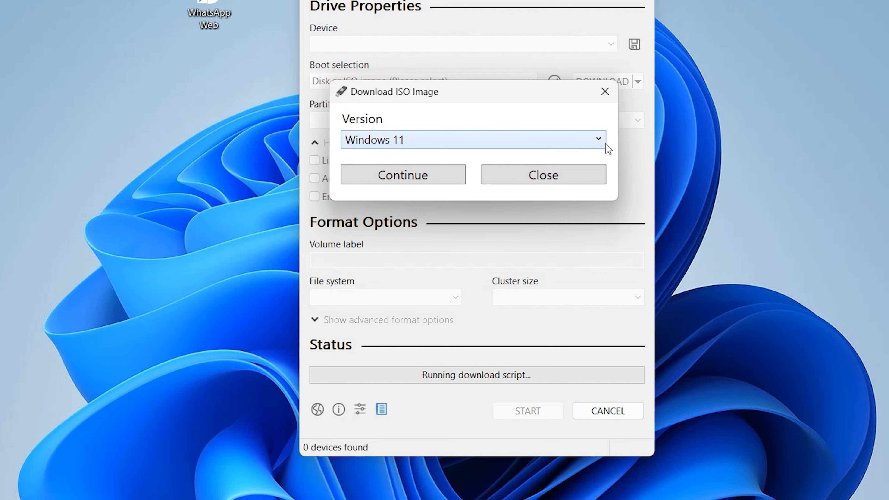
Choose Windows 10 as the version of the ISO image and continue
left_click(599, 138)
left_click(599, 139)
left_click(602, 140)
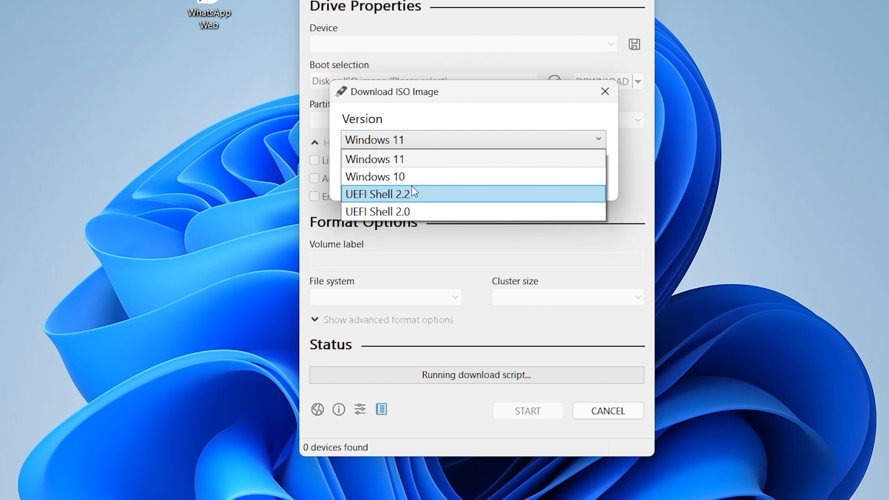
left_click(362, 178)
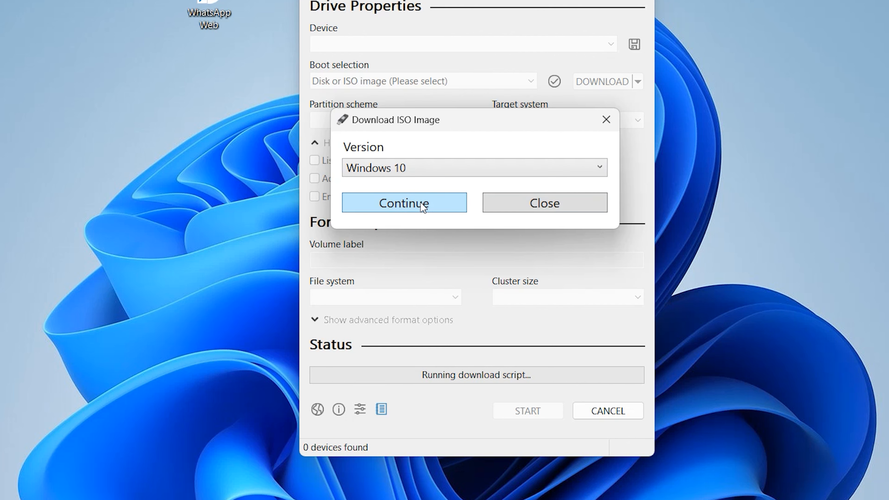
left_click(422, 205)
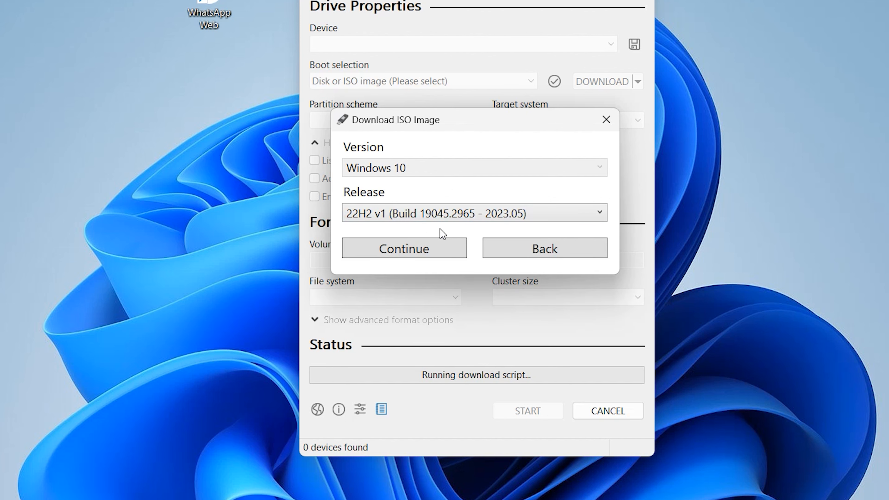
Choose release 22H2 v1 (Build 19045.2965 - 2023.05) and edition Windows 10 Home/Pro/Edu for the ISO image, continuing after each
left_click(595, 216)
left_click(592, 231)
left_click(422, 248)
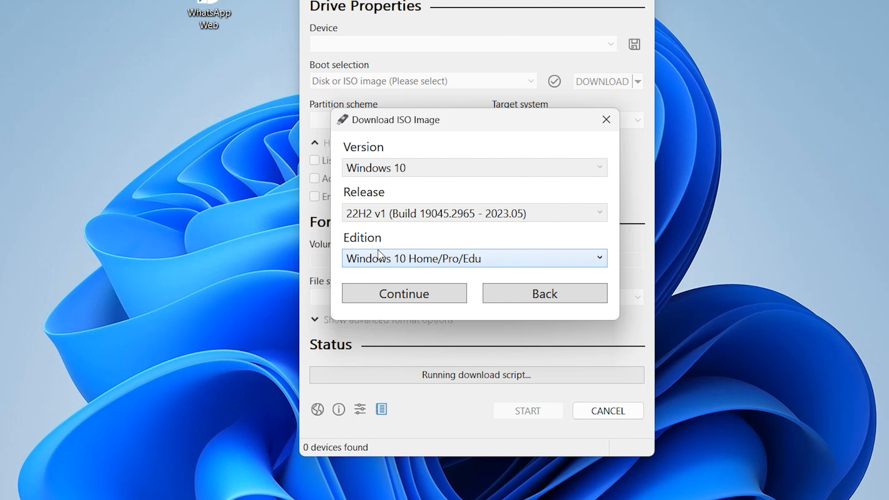
left_click(603, 262)
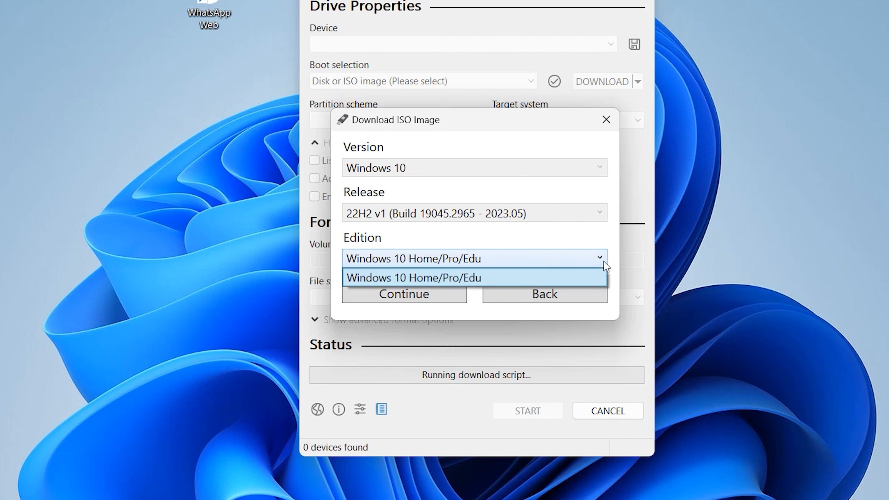
left_click(493, 277)
left_click(417, 294)
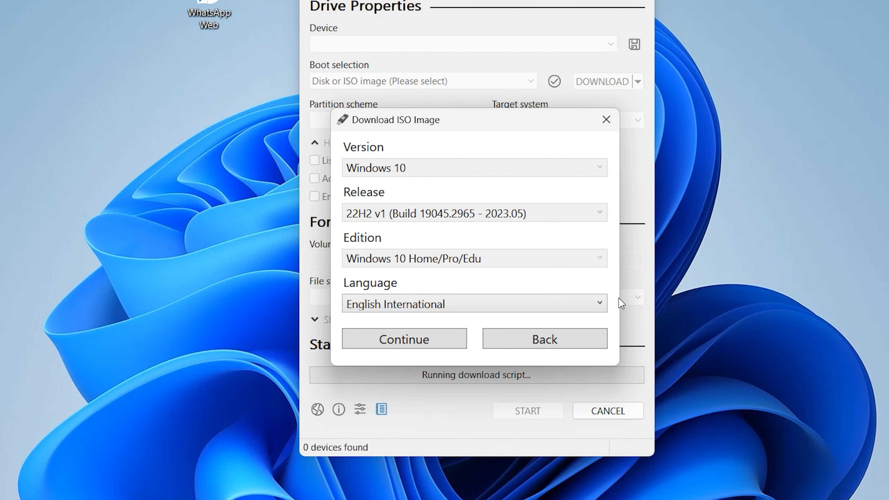
Choose English International as the ISO image's language and continue
left_click(600, 302)
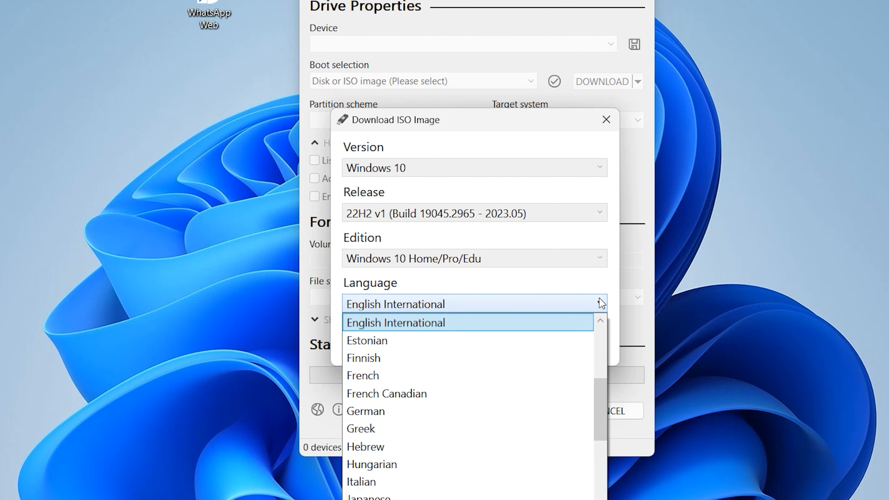
left_click(387, 324)
left_click(422, 341)
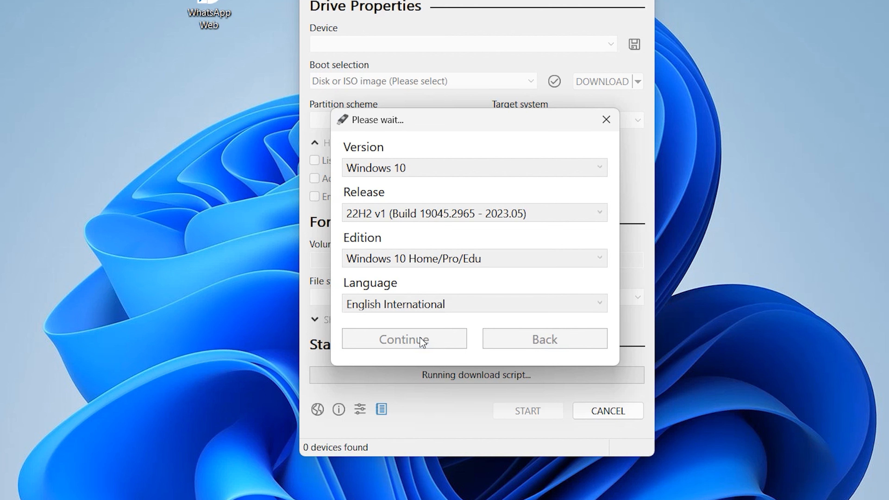
View the architecture options for the ISO image and check the system type in This PC's properties
left_click(599, 349)
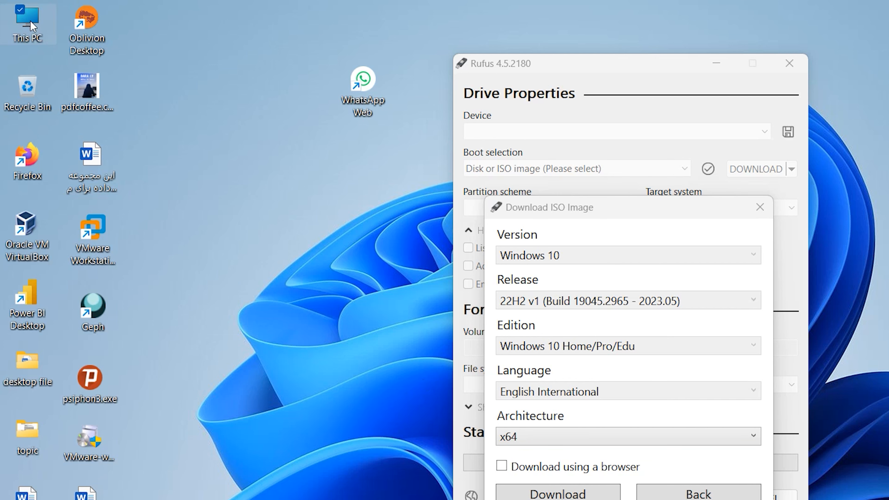
right_click(29, 21)
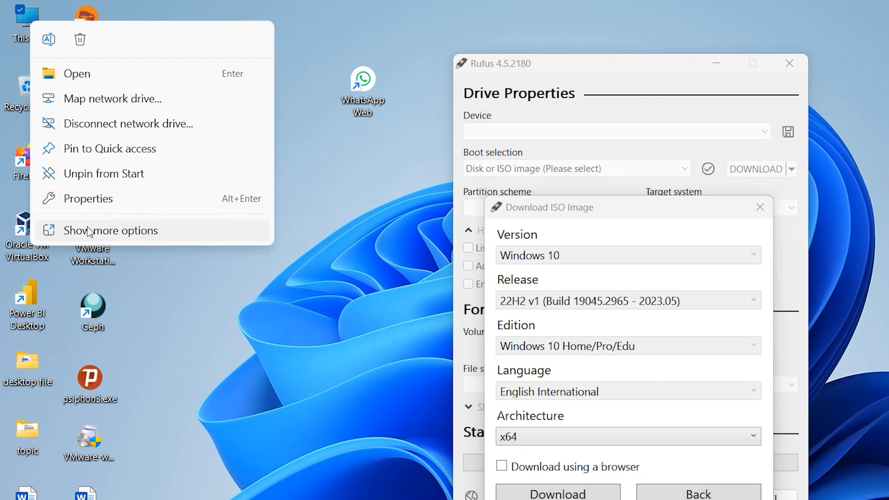
left_click(105, 201)
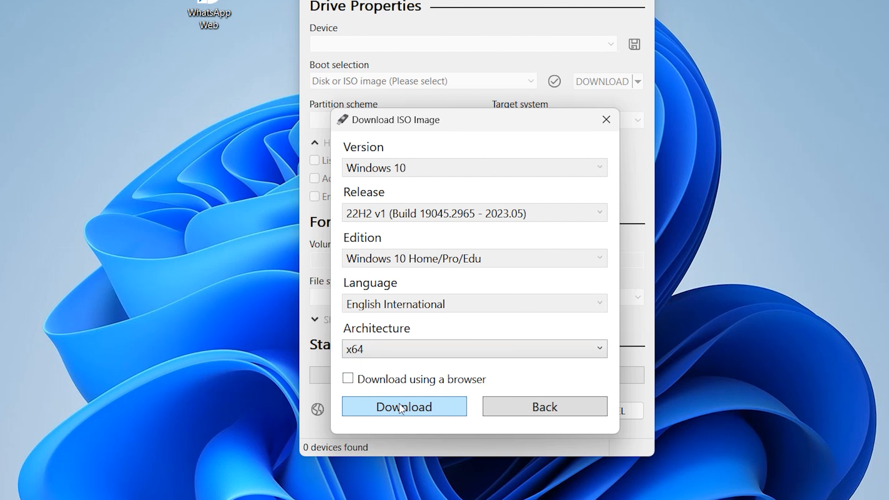
Download the x64 image and save it to the Desktop as Win10_22H2_EnglishInternational_x64v1.iso
left_click(401, 407)
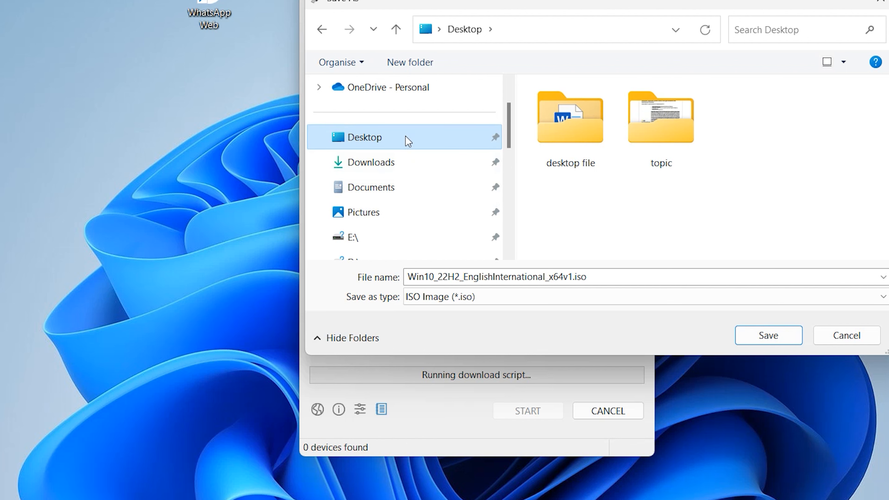
left_click(768, 335)
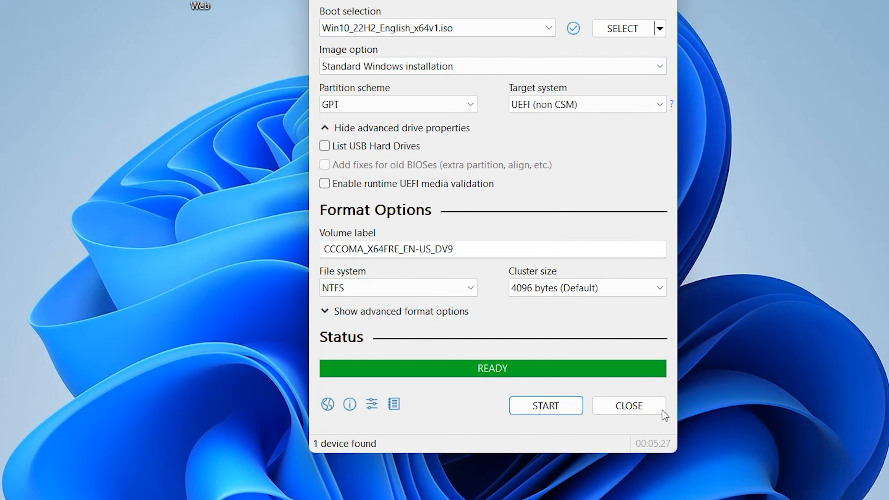
Close Rufus and select the Win10_22H2_English_x64v1.iso file on the desktop
left_click(646, 405)
mouse_move(322, 26)
left_mouse_down()
mouse_move(359, 45)
mouse_move(327, 31)
left_mouse_up()
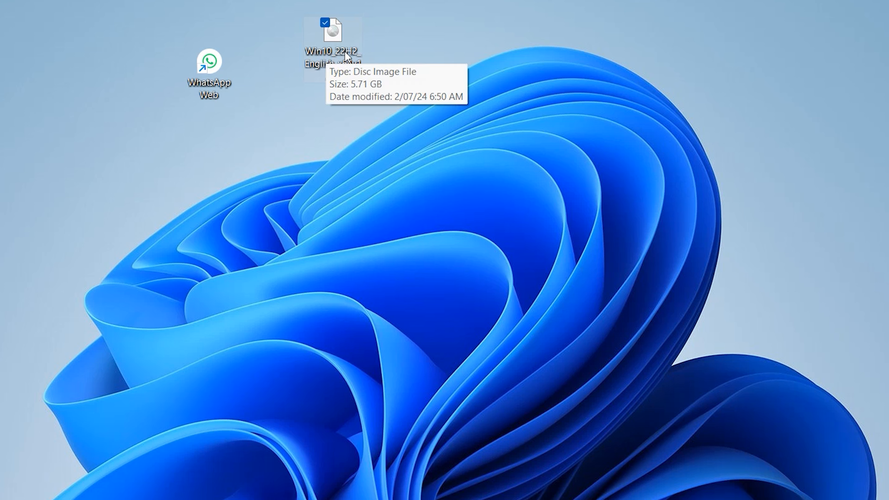
left_click_drag(520, 119, 293, 10)
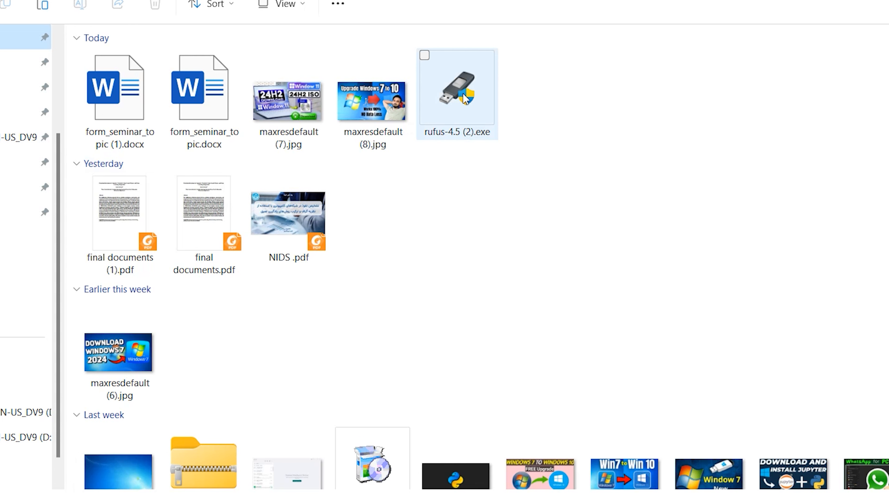
Relaunch Rufus and load Win10_22H2_English_x64v1.iso from the Desktop as the boot image
left_click(463, 94)
double_click(464, 95)
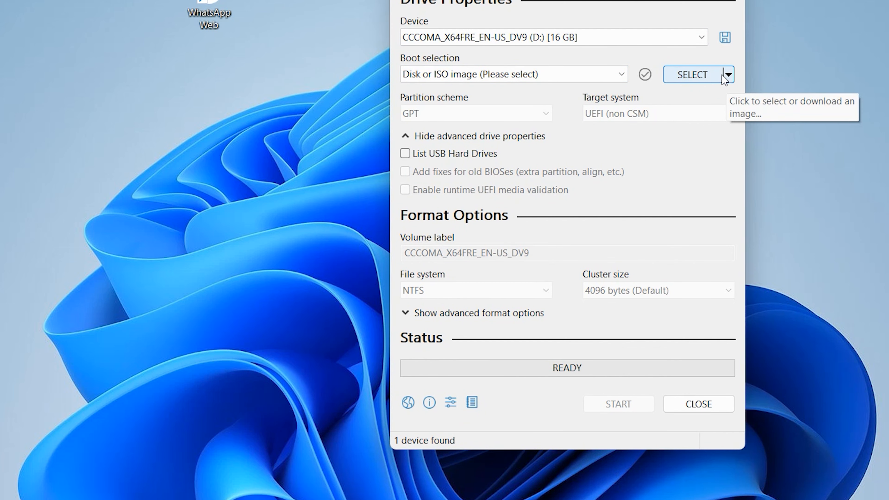
left_click(691, 76)
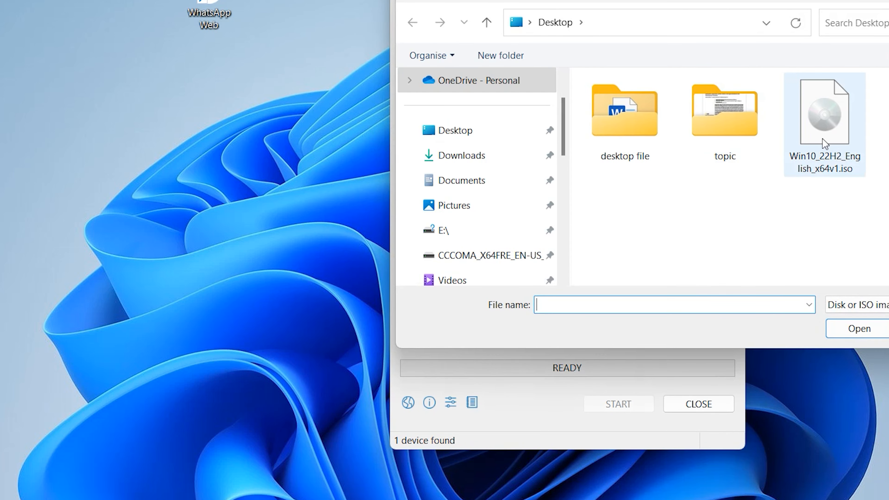
left_click(840, 99)
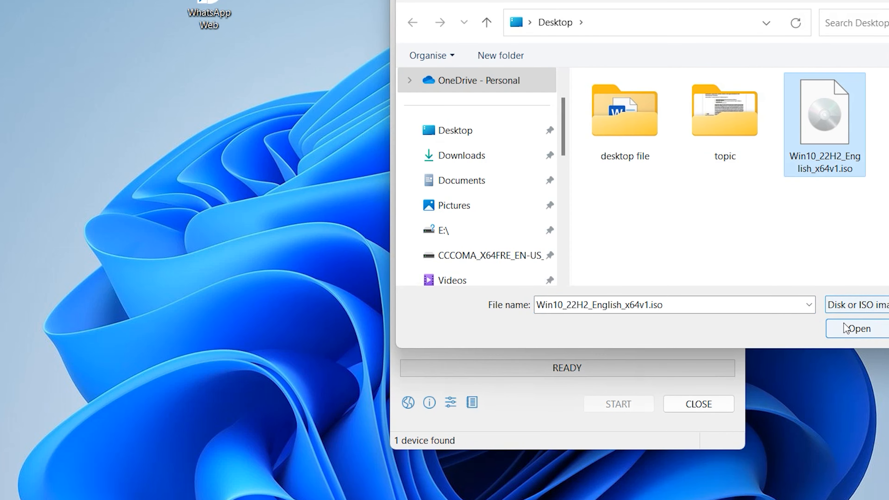
left_click(854, 329)
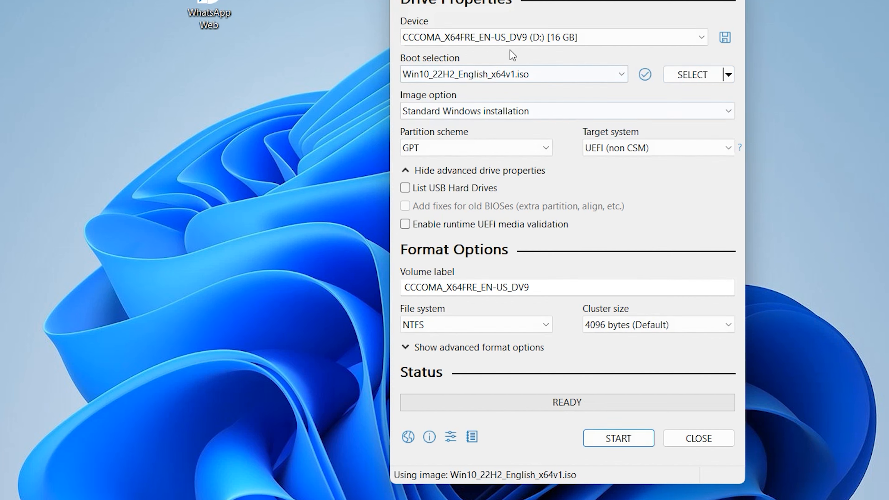
Start writing the USB drive with the local account, regional options, data collection and BitLocker customizations enabled, and accept erasing all its data
left_click(619, 441)
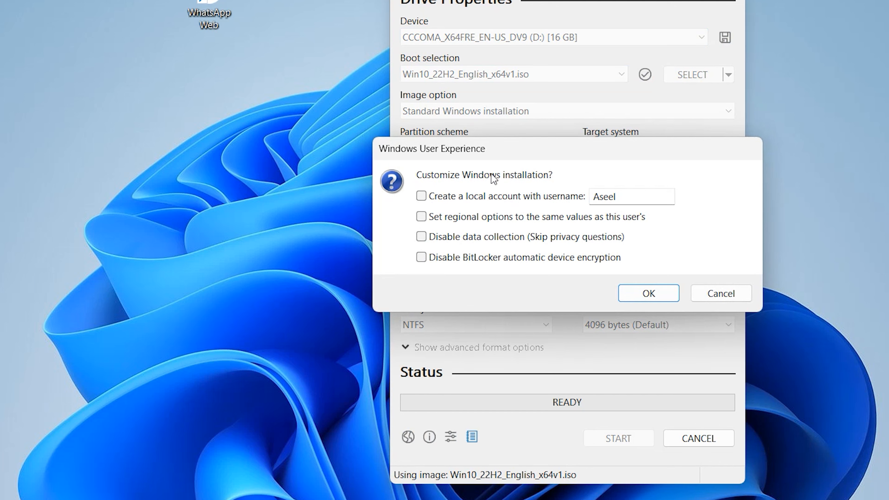
left_click(422, 197)
left_click(420, 216)
left_click(421, 237)
left_click(421, 256)
left_click(632, 297)
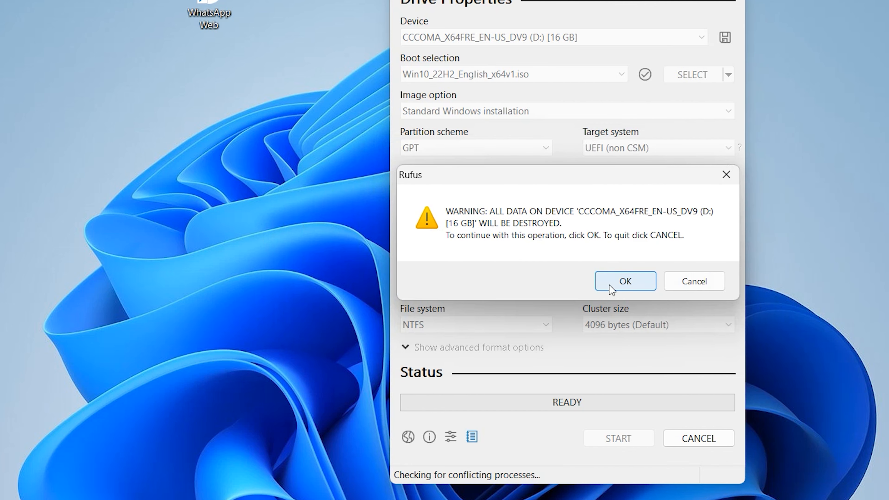
left_click(612, 289)
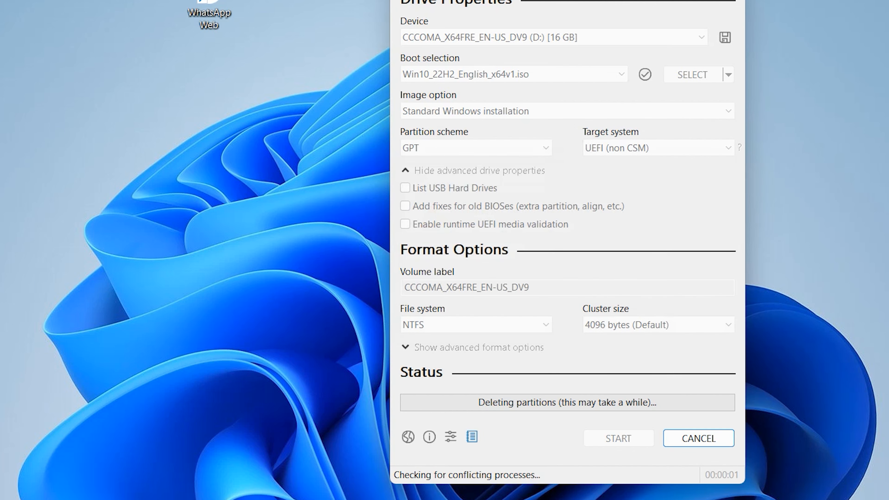
left_click_drag(612, 0, 536, 0)
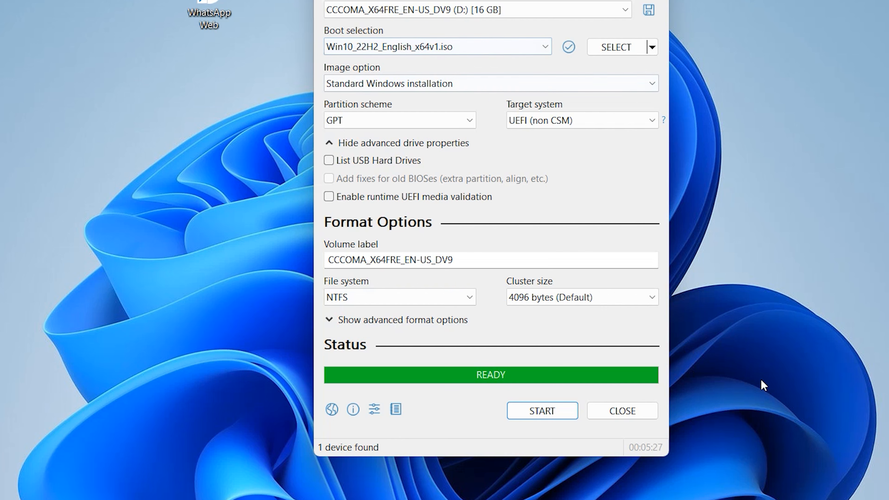
Close Rufus and open This PC to examine the bootable USB drive CCCOMA_X64FRE_EN-US_DV9 (D:)
left_click(639, 409)
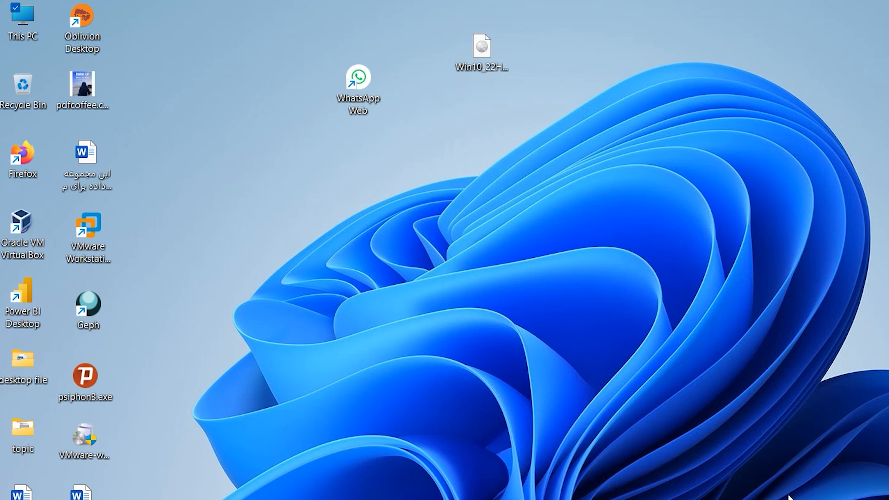
left_click(24, 32)
double_click(34, 28)
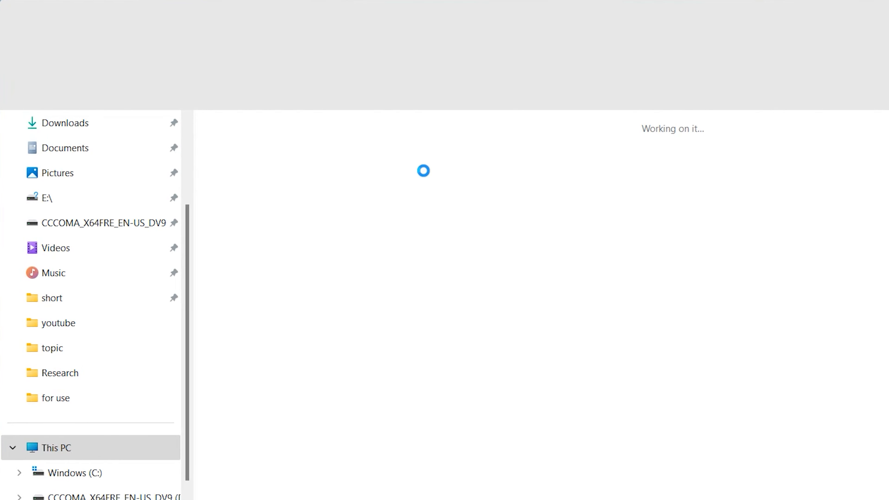
left_click_drag(690, 259, 465, 133)
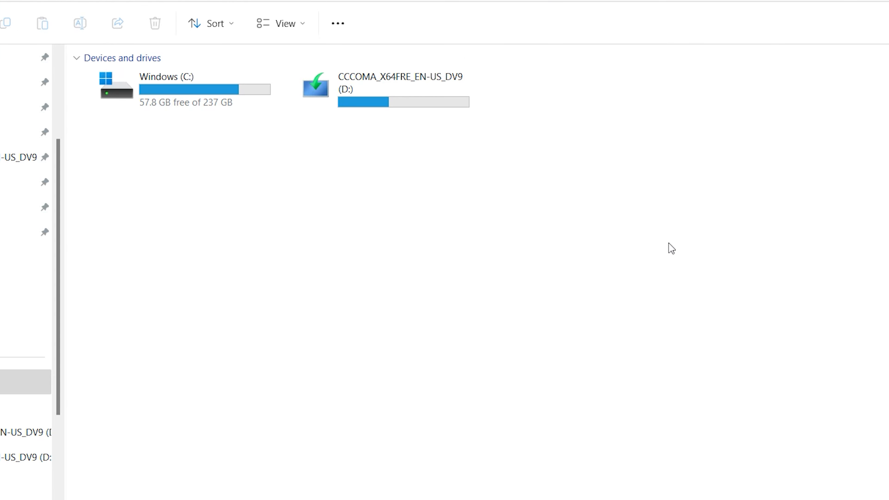
left_click_drag(810, 315, 449, 146)
left_click_drag(320, 81, 406, 158)
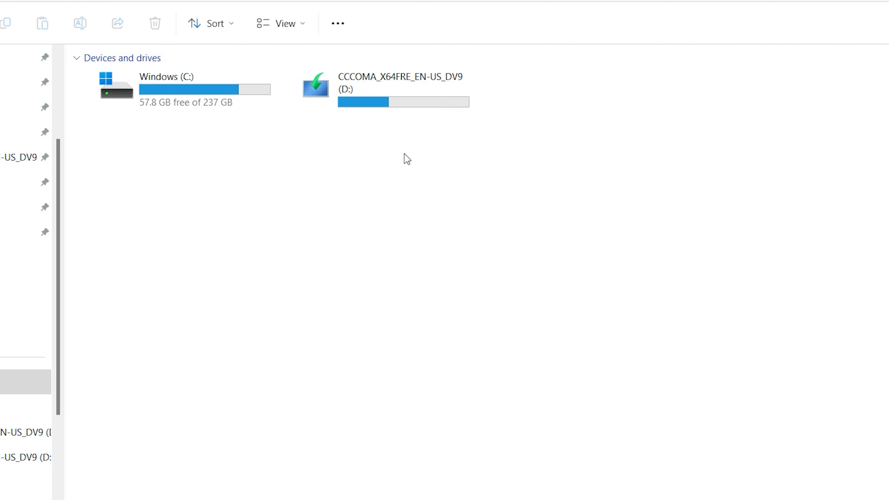